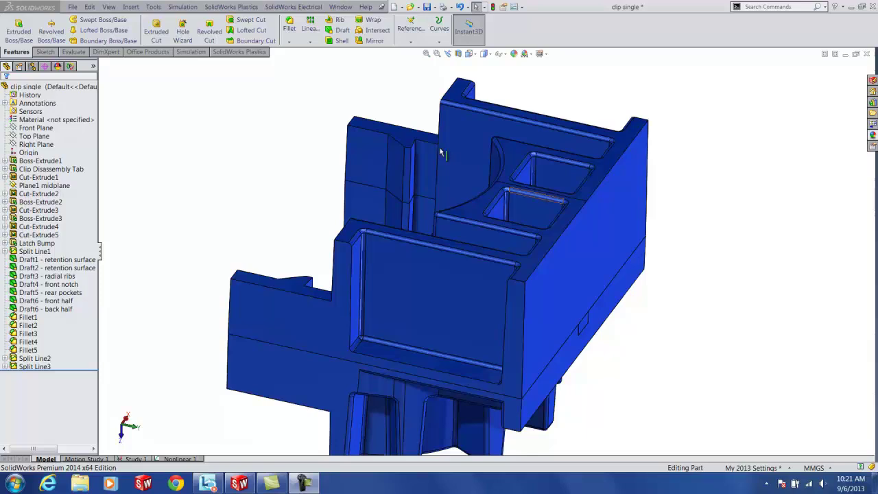
Step: Load the pack results and review the residual stress at post-filling end on the clip
click(70, 67)
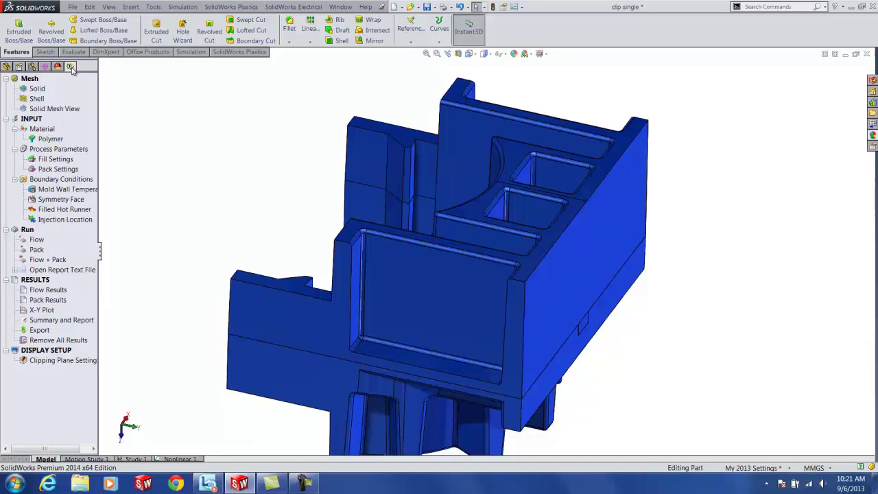
right_click(53, 301)
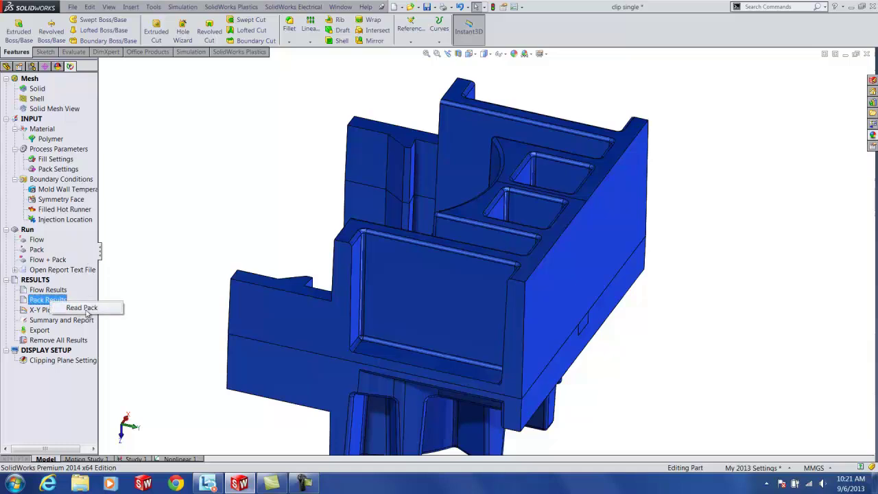
click(82, 308)
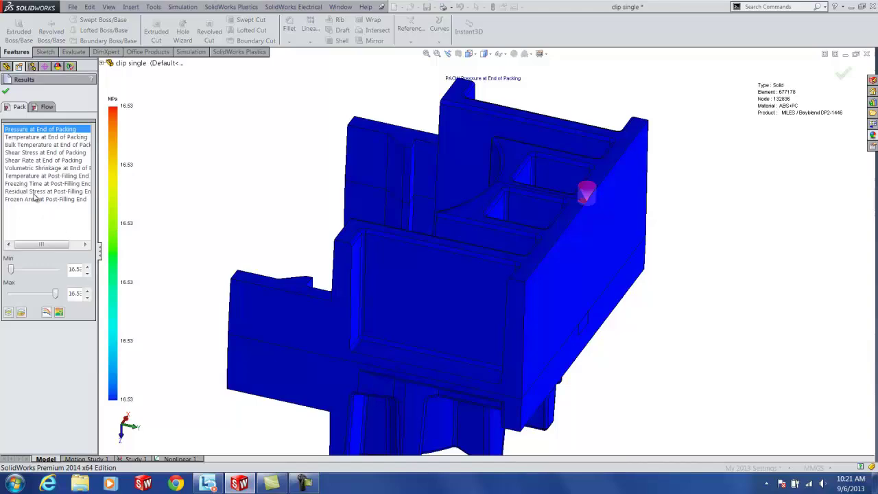
click(37, 192)
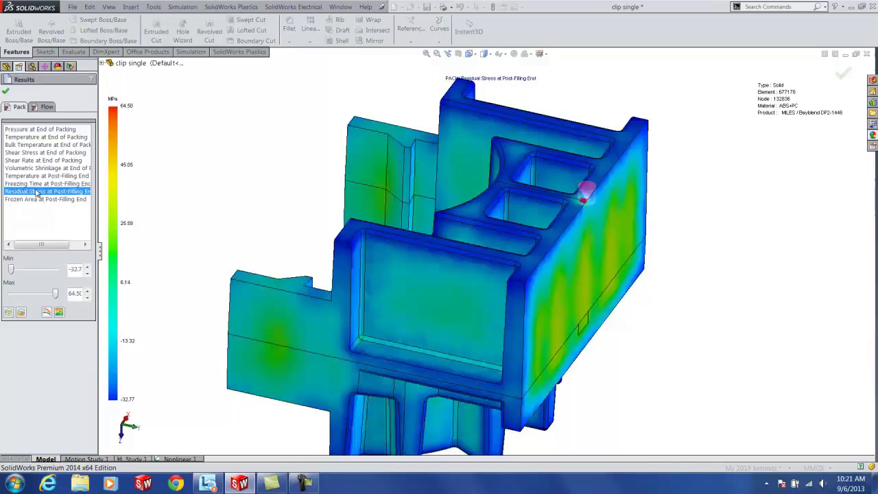
middle_drag(219, 233, 239, 229)
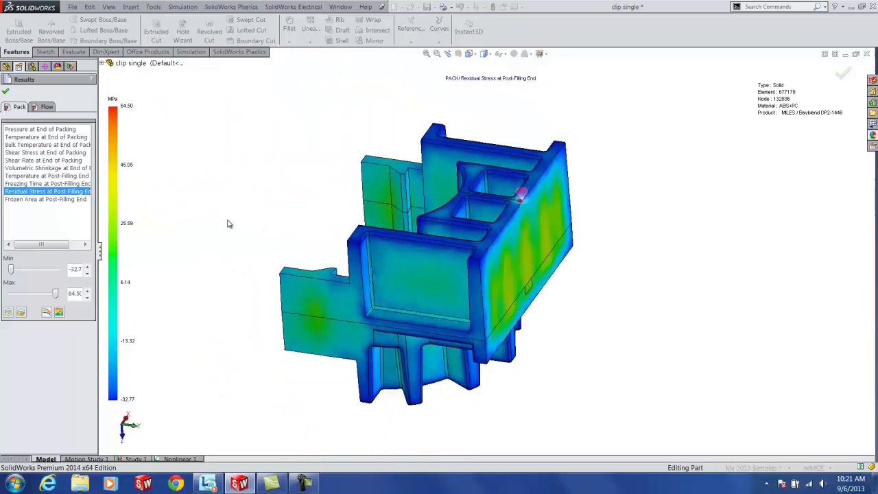
click(6, 91)
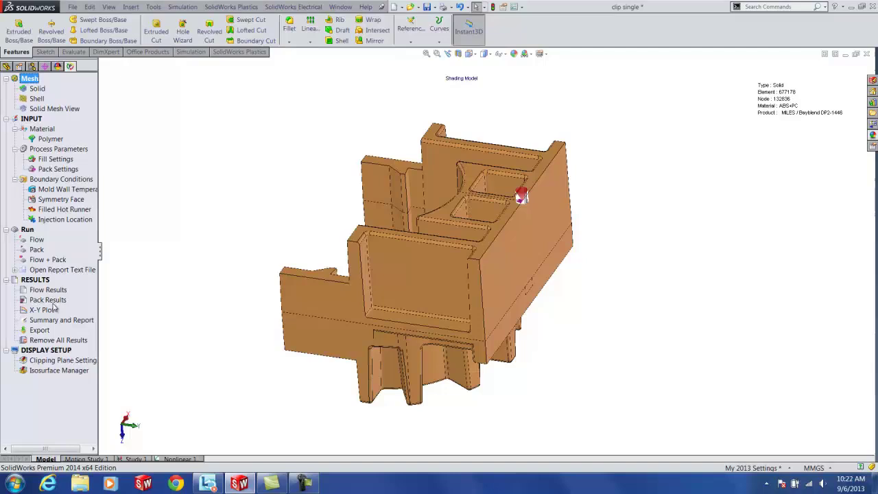
Step: Export the plastics results with in-mold residual stress to SolidWorks Simulation
click(38, 333)
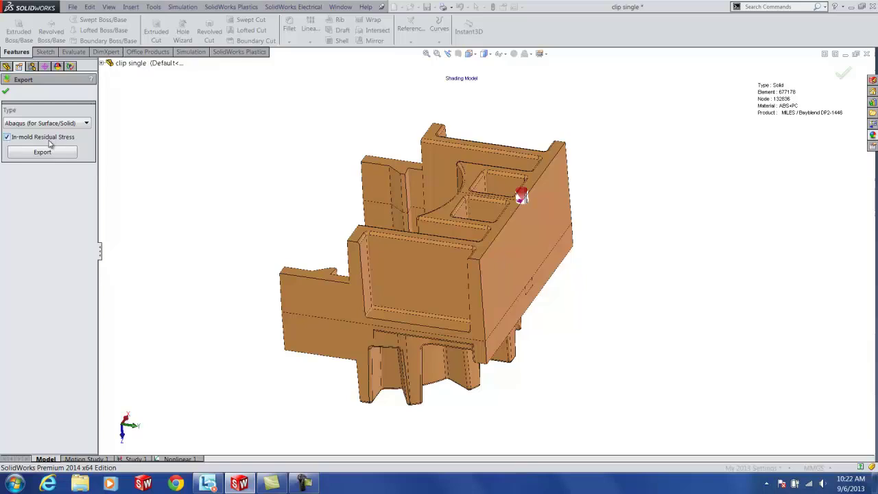
click(48, 126)
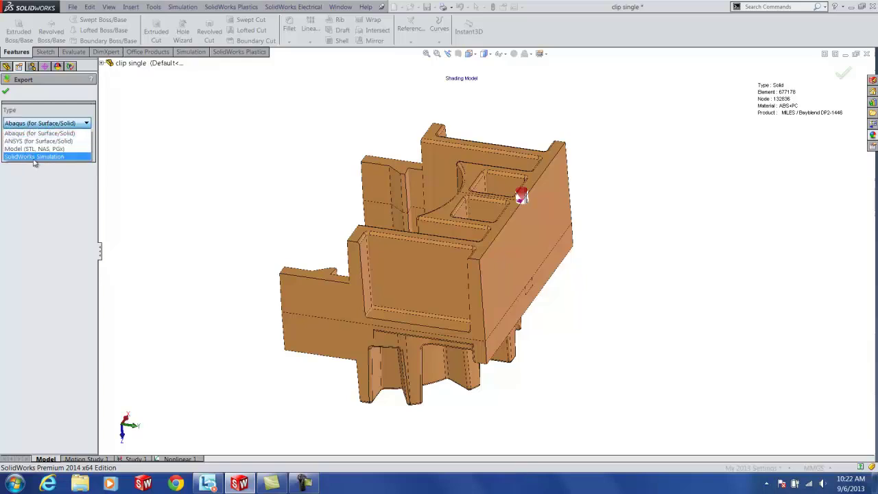
click(42, 157)
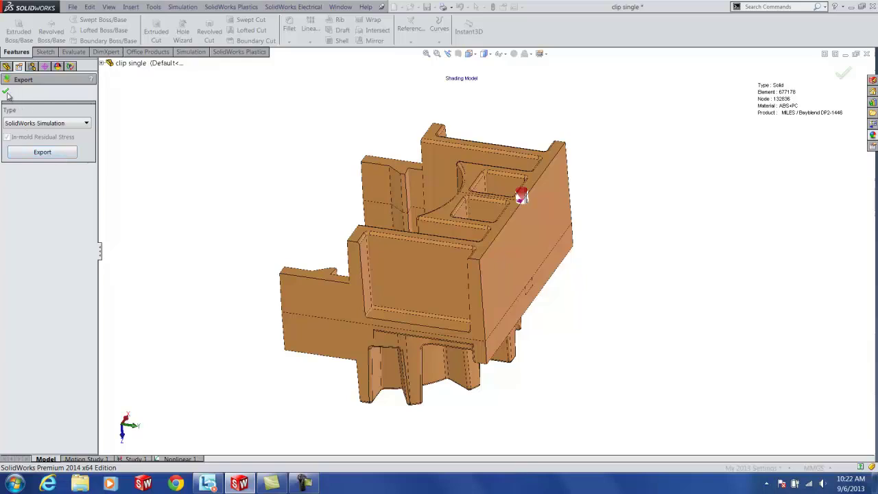
click(5, 91)
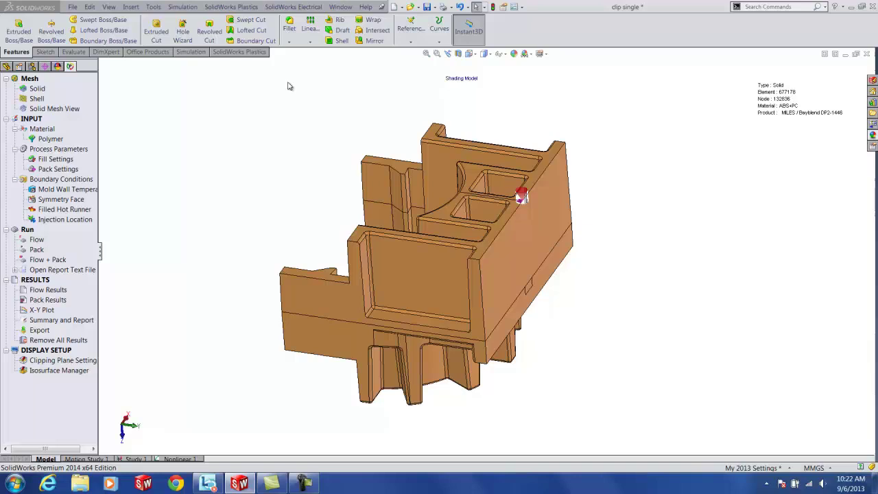
Step: Open the Nonlinear 1 study and review its part material, fixed fixture and in-mold stresses load
click(178, 459)
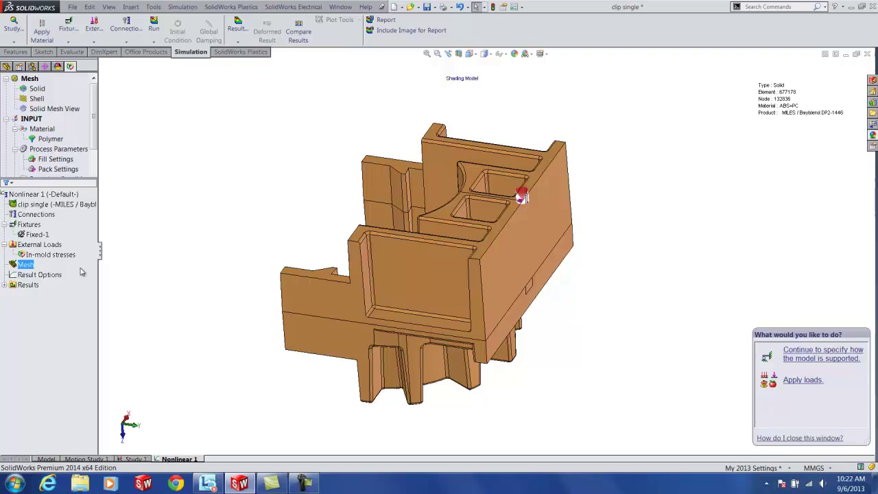
click(39, 244)
click(37, 234)
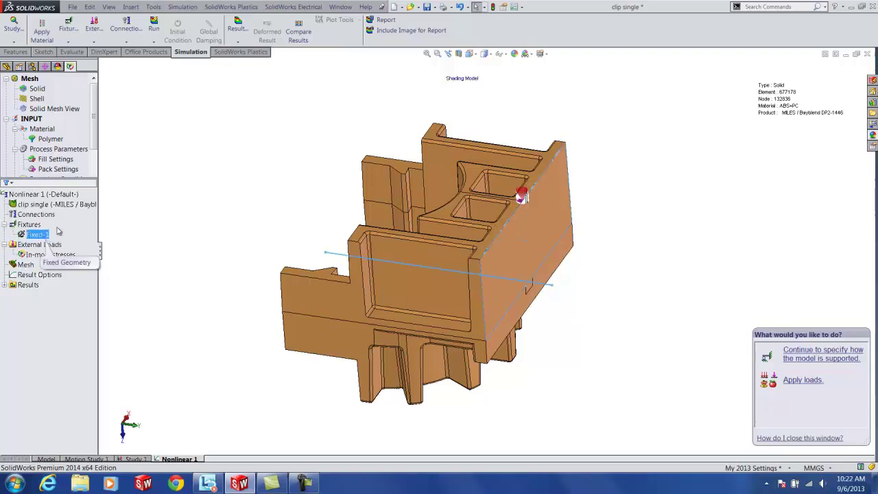
click(36, 214)
click(45, 255)
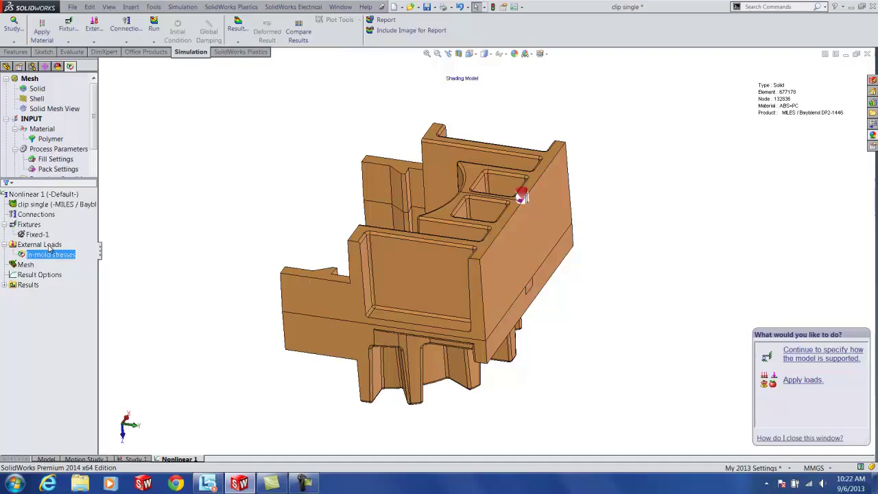
click(57, 206)
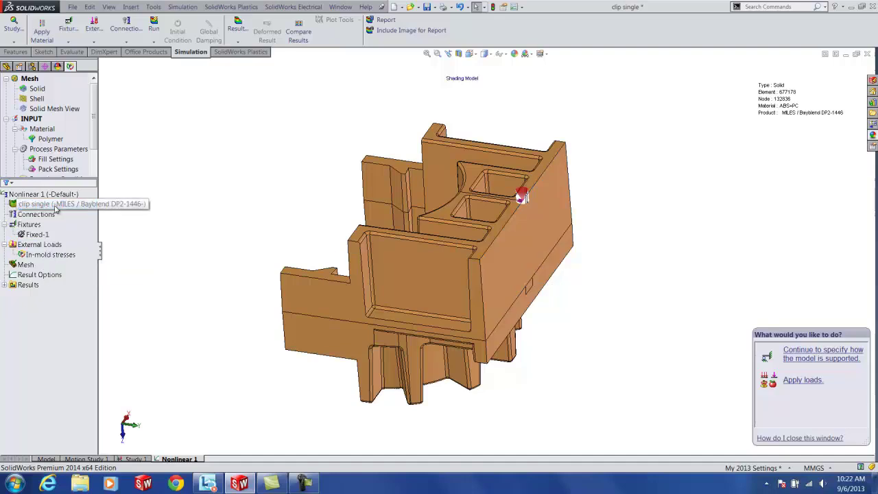
click(50, 254)
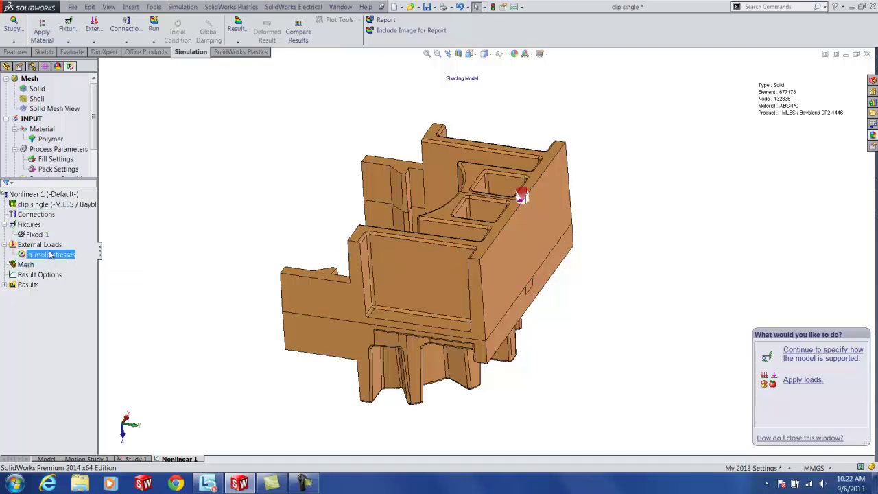
Step: Apply the in-mold stress import from the clip.POE file to the study, including the material from SolidWorks Plastics
right_click(54, 245)
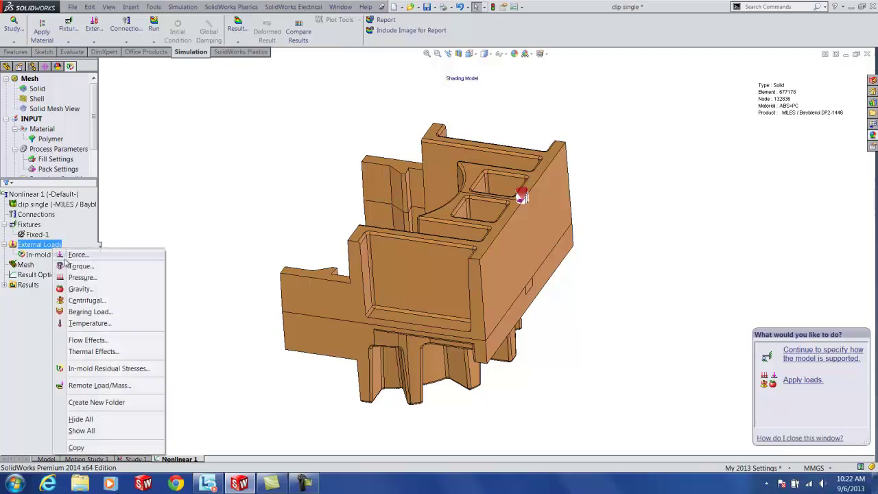
click(125, 371)
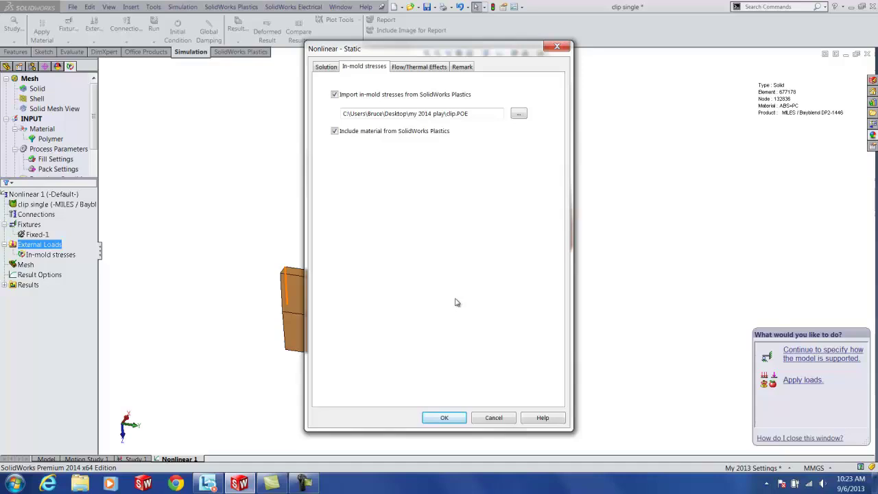
click(446, 418)
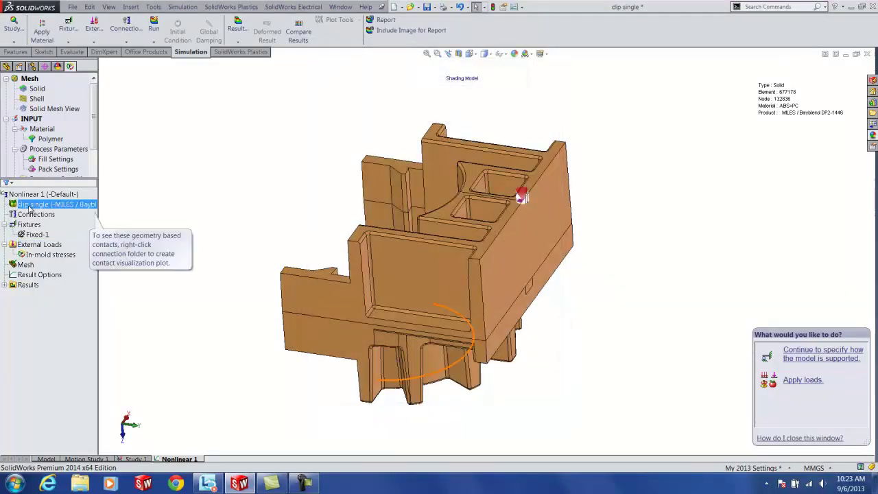
Step: Display the study's von Mises stress plot and inspect the stress distribution around the clip
click(28, 285)
click(5, 285)
click(58, 295)
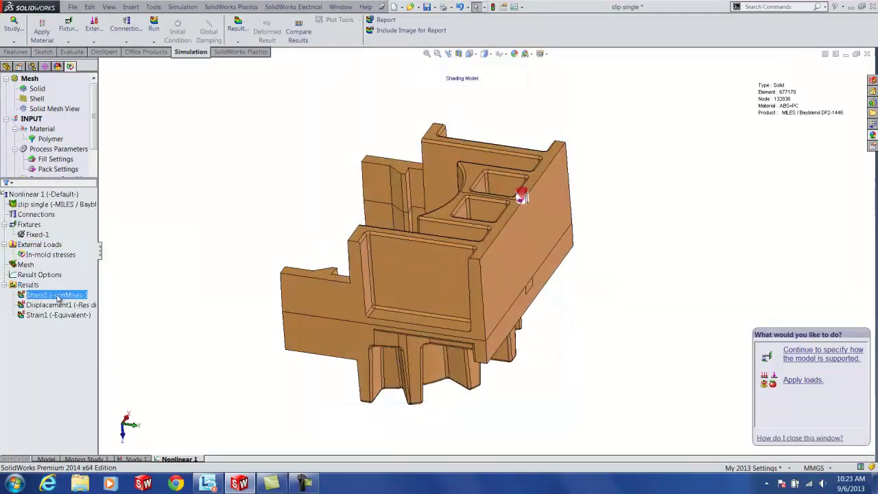
double_click(58, 295)
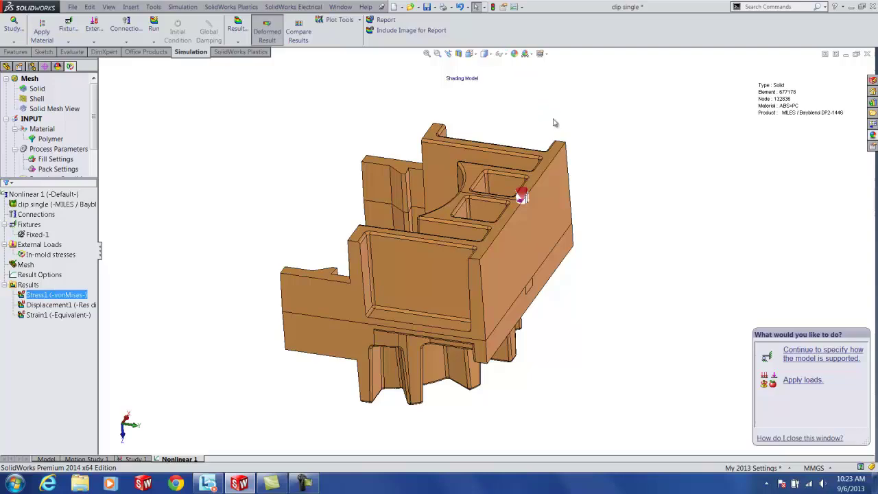
middle_drag(489, 221, 525, 227)
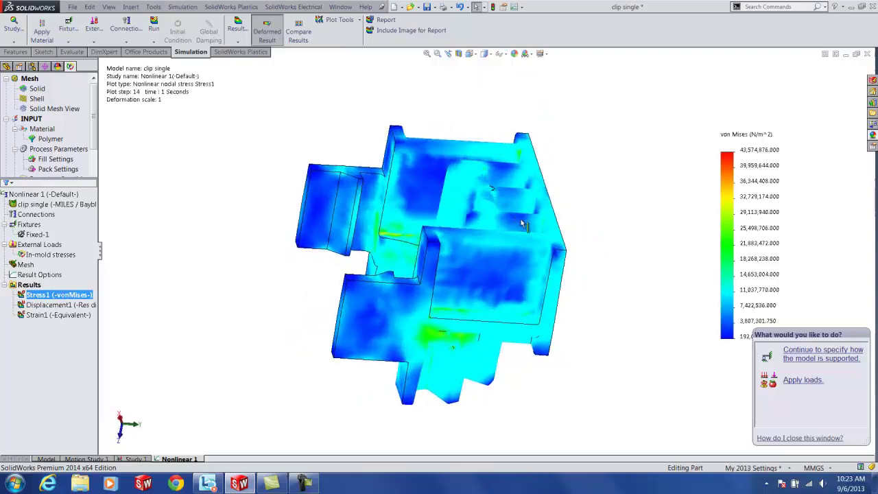
middle_drag(683, 169, 637, 204)
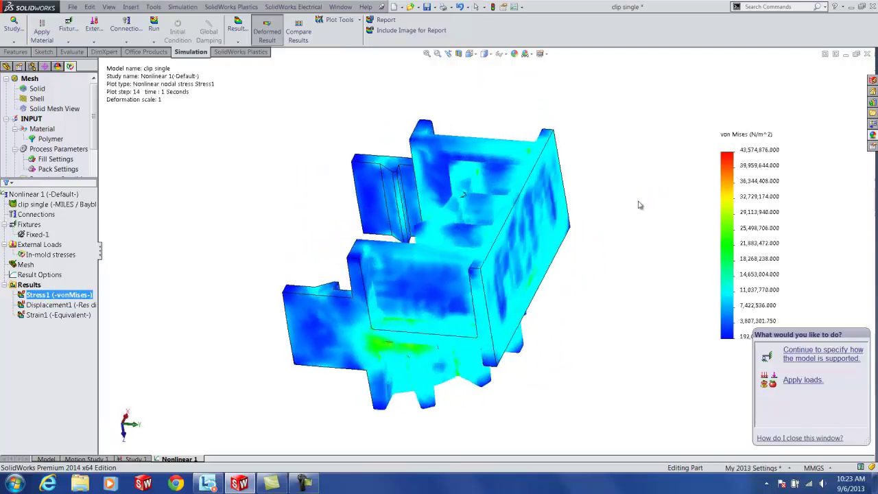
Step: Show the resultant displacement plot and set its deformed shape to automatic scale
double_click(73, 304)
middle_drag(381, 219, 541, 375)
right_click(33, 304)
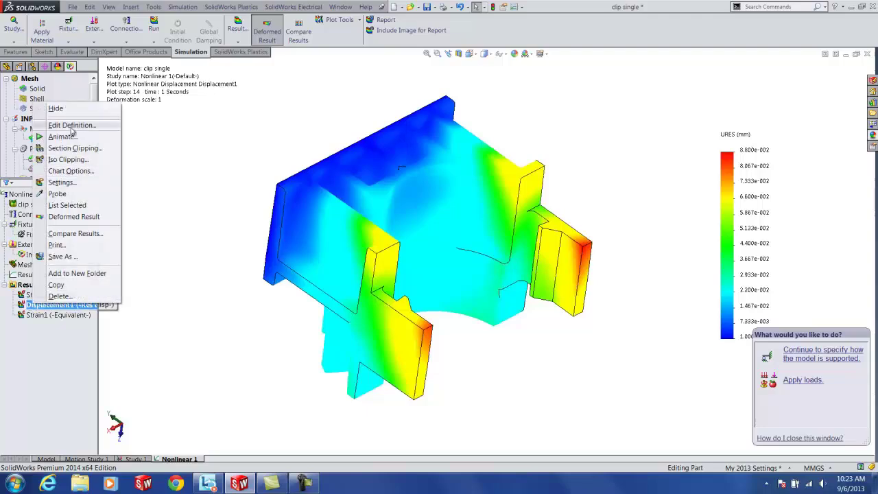
click(71, 126)
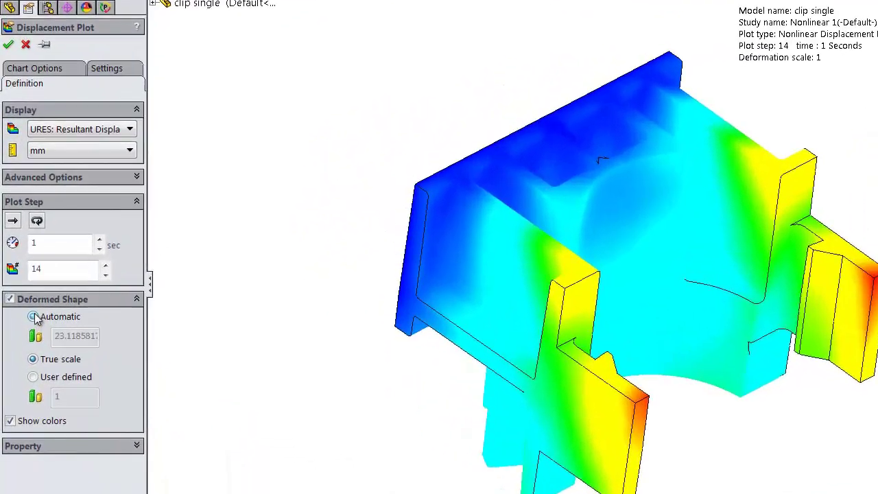
click(26, 291)
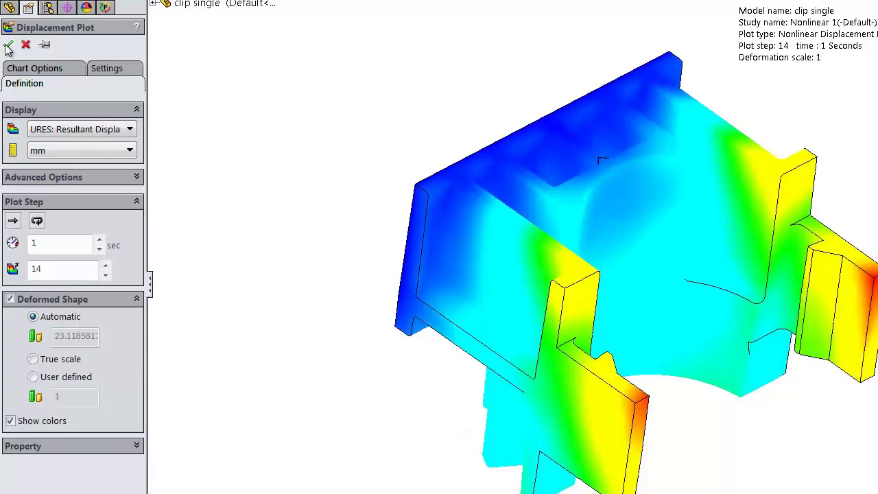
click(6, 71)
Step: Animate the resultant displacement plot to view how the clip deforms
middle_drag(170, 93, 240, 213)
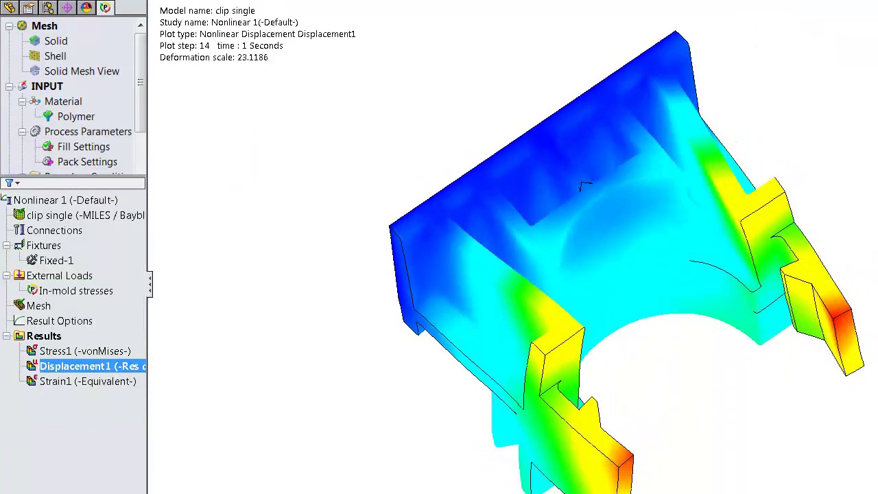
right_click(69, 366)
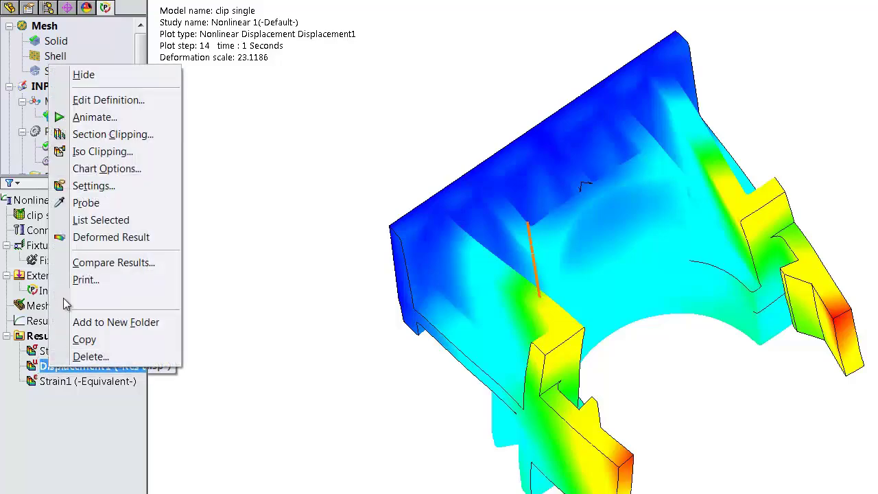
click(110, 119)
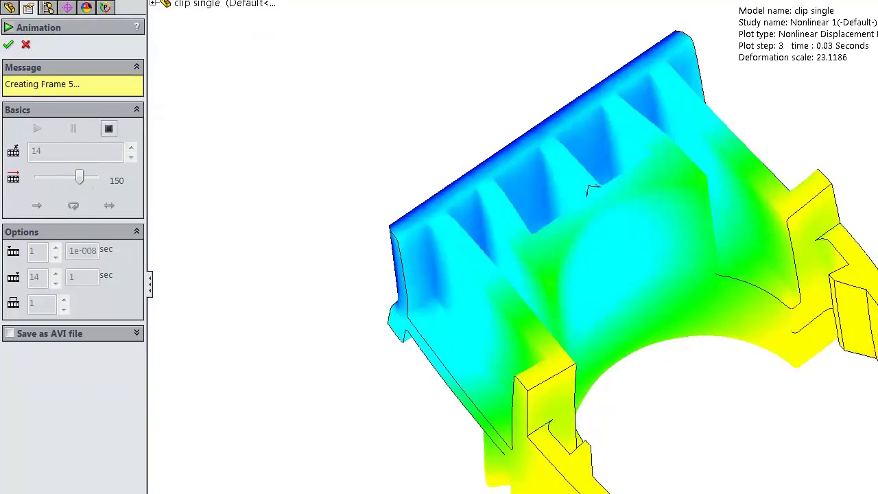